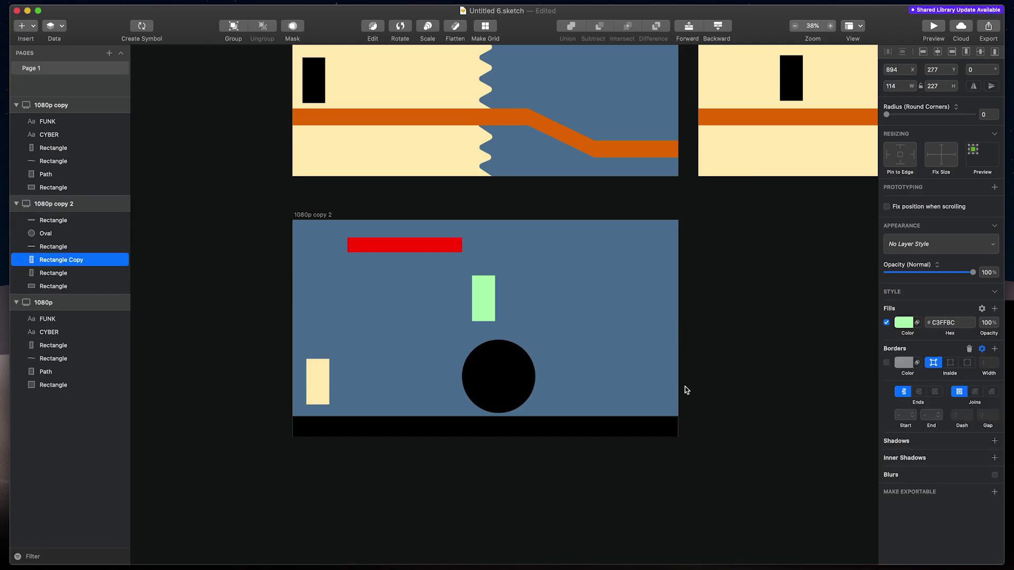
- Select the cream block in the 1080p copy 2 level mockup
super+scroll(501, 311, up, 2)
click(284, 404)
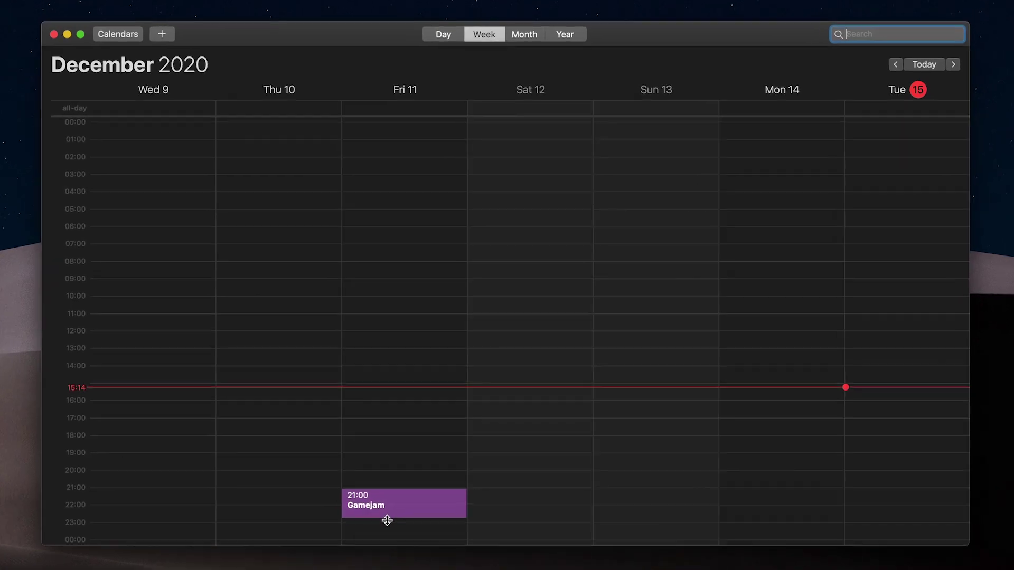
- Stretch the Gamejam event from Friday 21:00 across Saturday into Sunday
drag(391, 542, 655, 543)
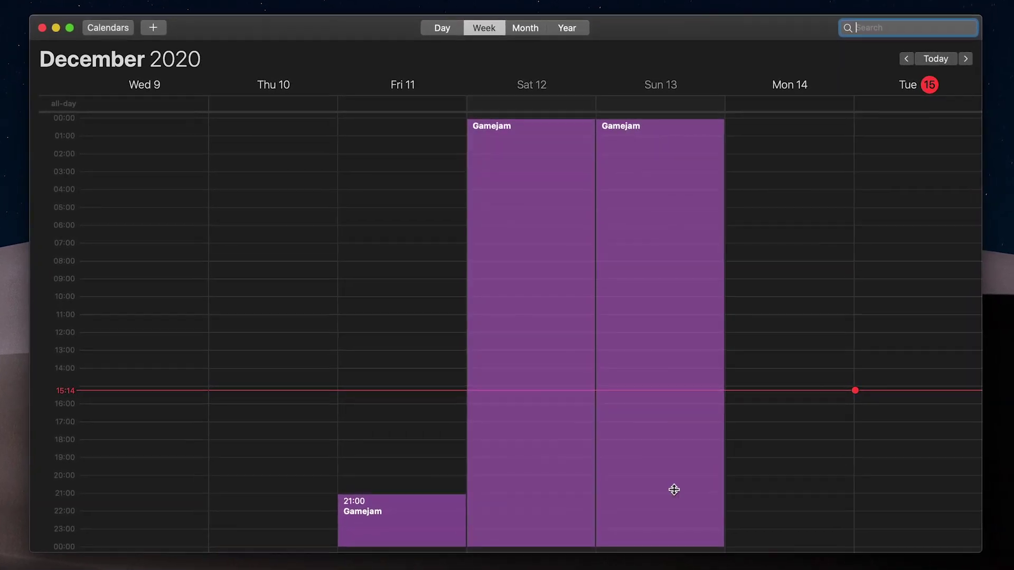
drag(674, 490, 675, 320)
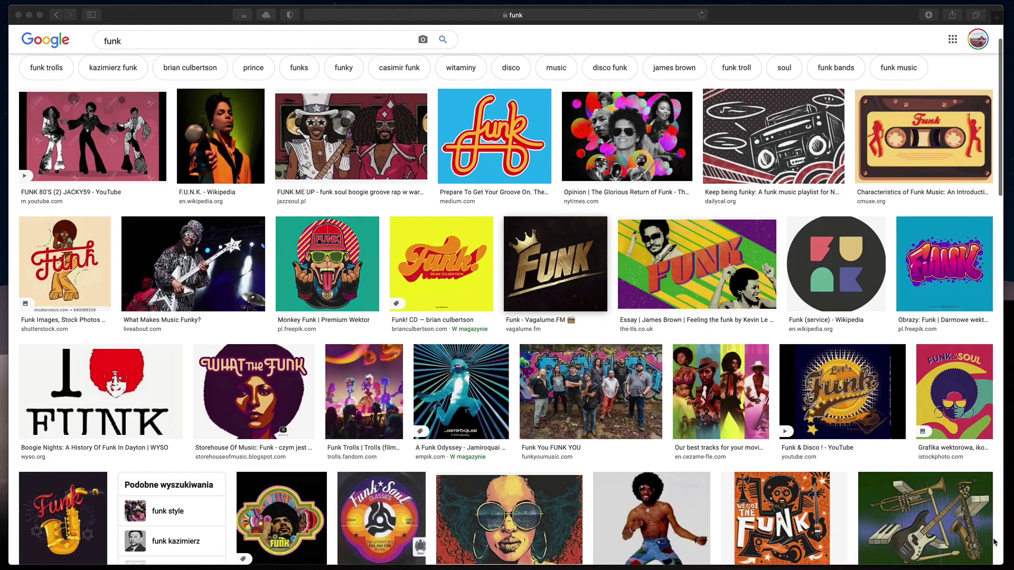
scroll(995, 542, down, 3)
- Scroll through the funk reference images, then reselect the cream block in Sketch
scroll(995, 542, down, 2)
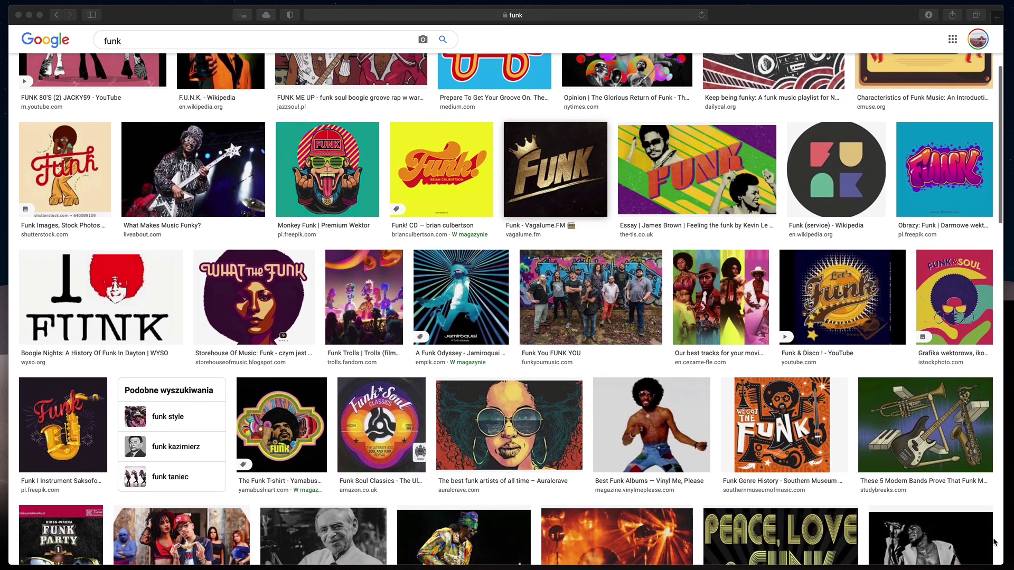
scroll(994, 542, down, 1)
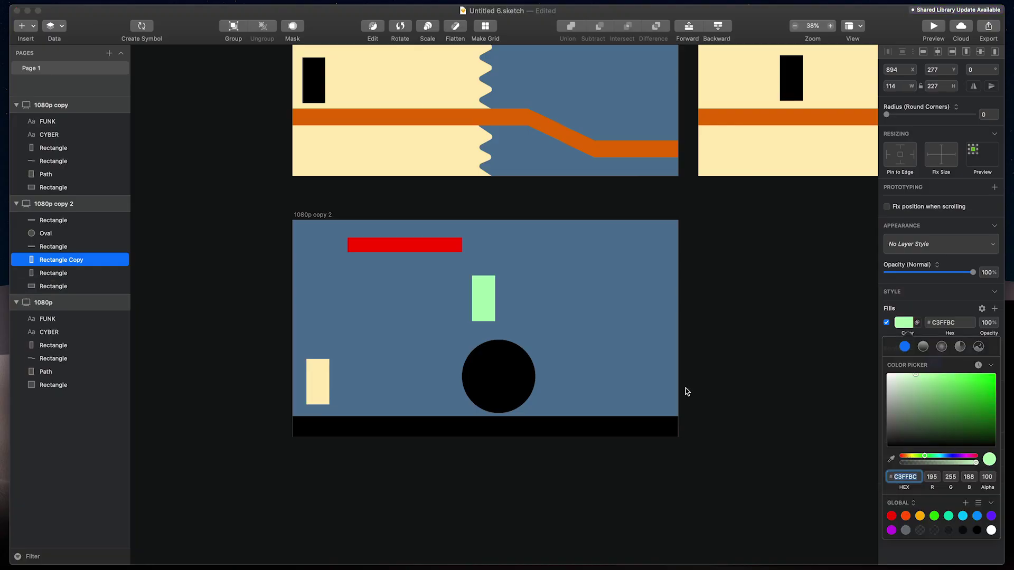
click(322, 396)
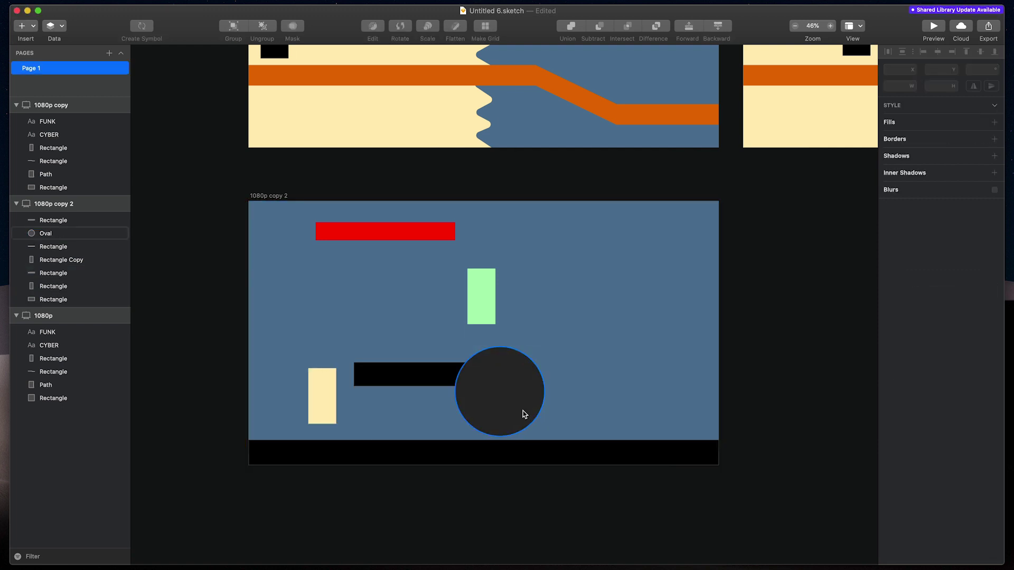
- Move the green Rectangle Copy down-right and convert the FUNK OVERLOAD title to outlines
key(Escape)
super+scroll(429, 333, up, 5)
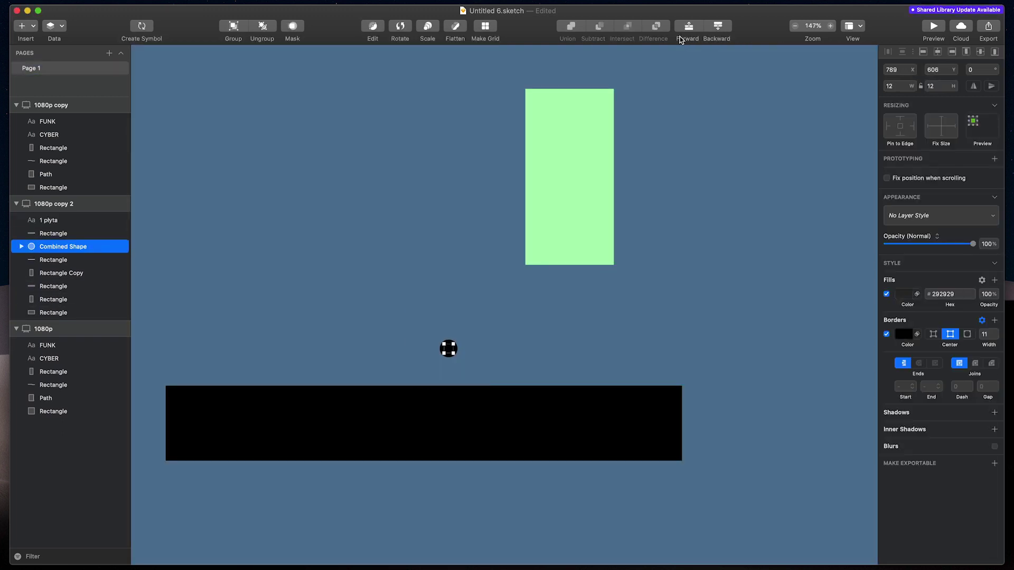
super+scroll(505, 324, down, 5)
drag(526, 287, 636, 409)
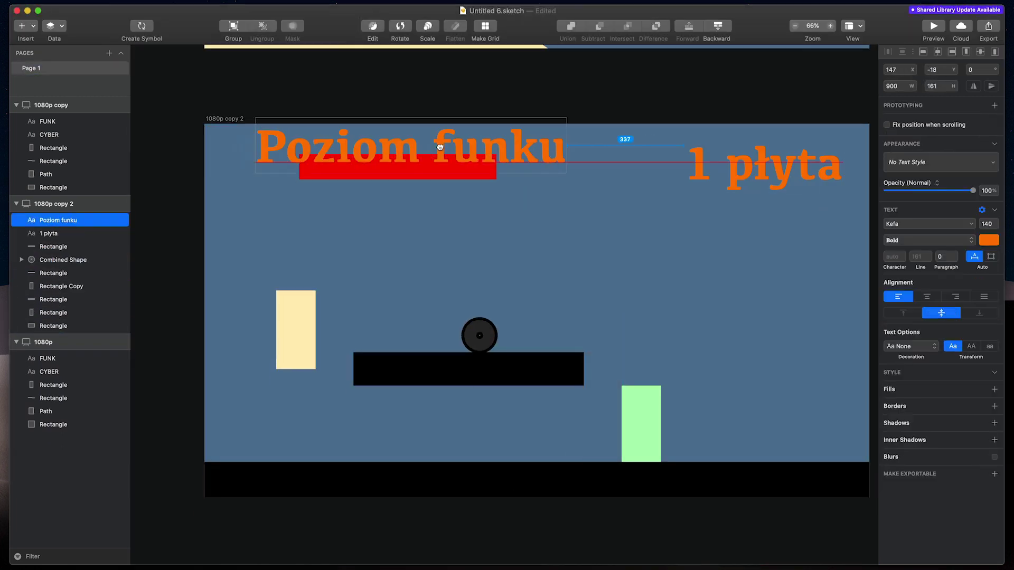
click(935, 466)
key(shift+super+o)
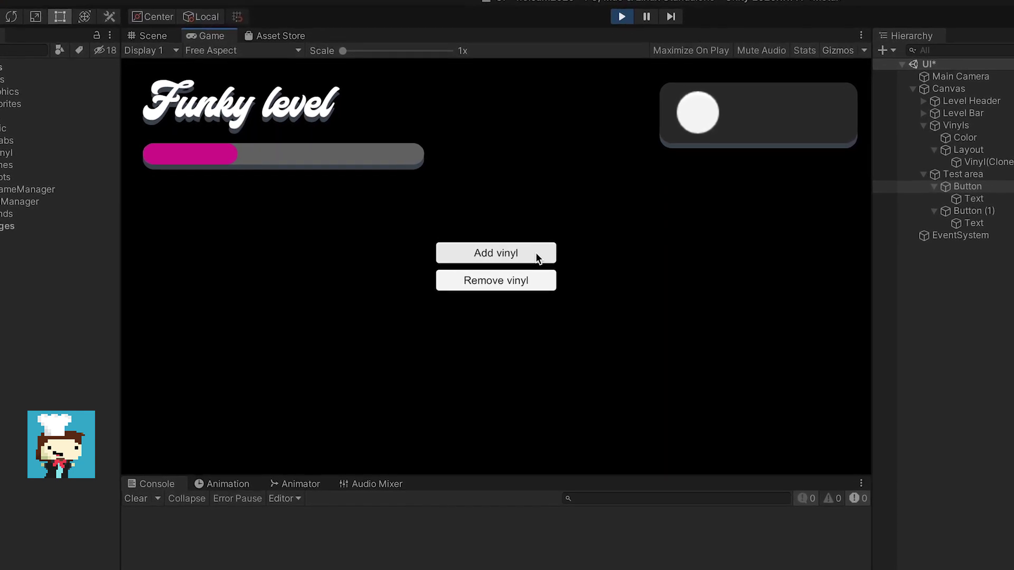
- Add two vinyls to the panel in Play mode, then show VinylShow's rotation as curves
click(539, 255)
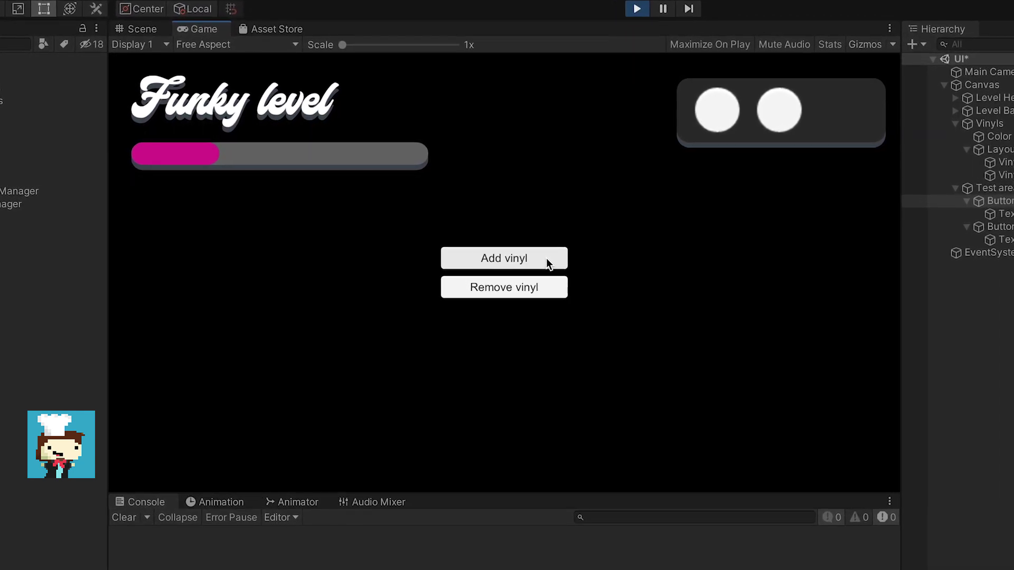
click(540, 255)
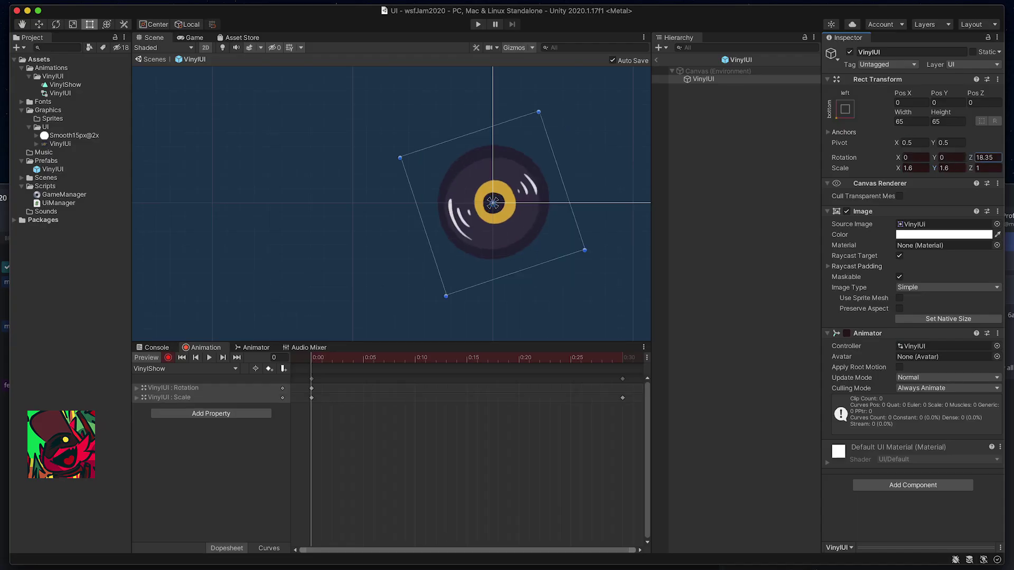
key(c)
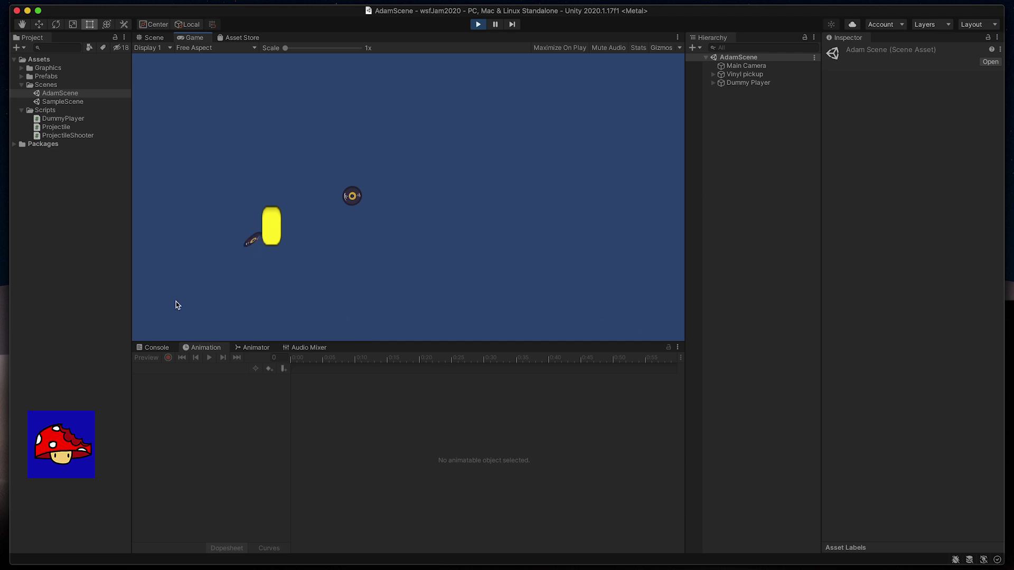
- Shoot a vinyl, jump the capsule up through the platform rows, and check the Console
click(361, 160)
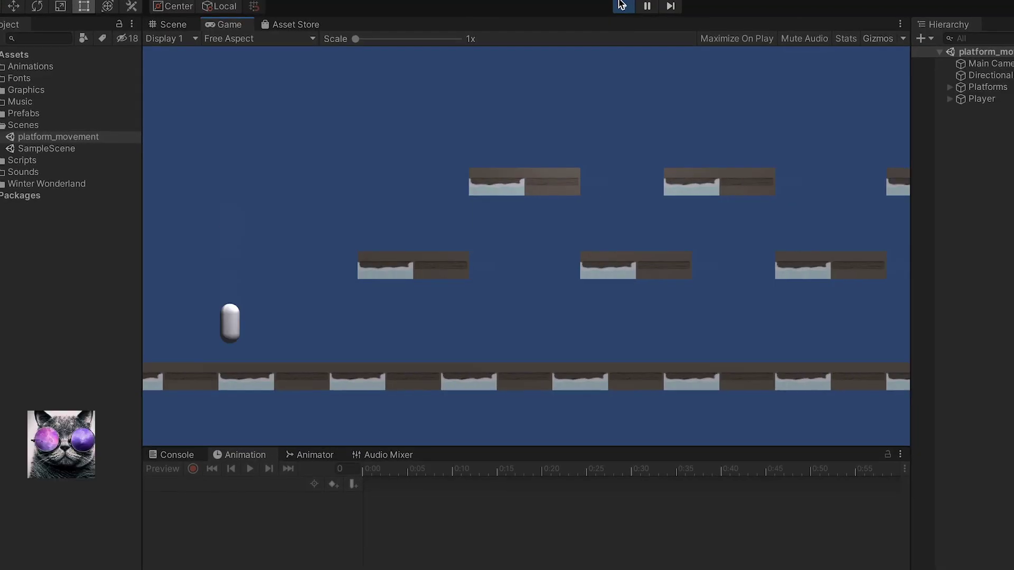
key(space)
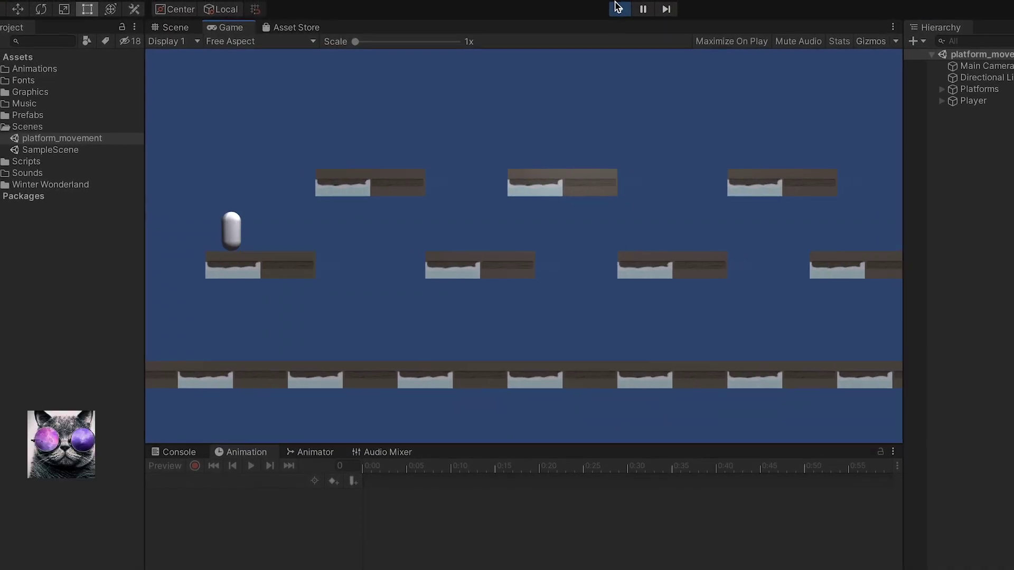
key(space)
key(space)
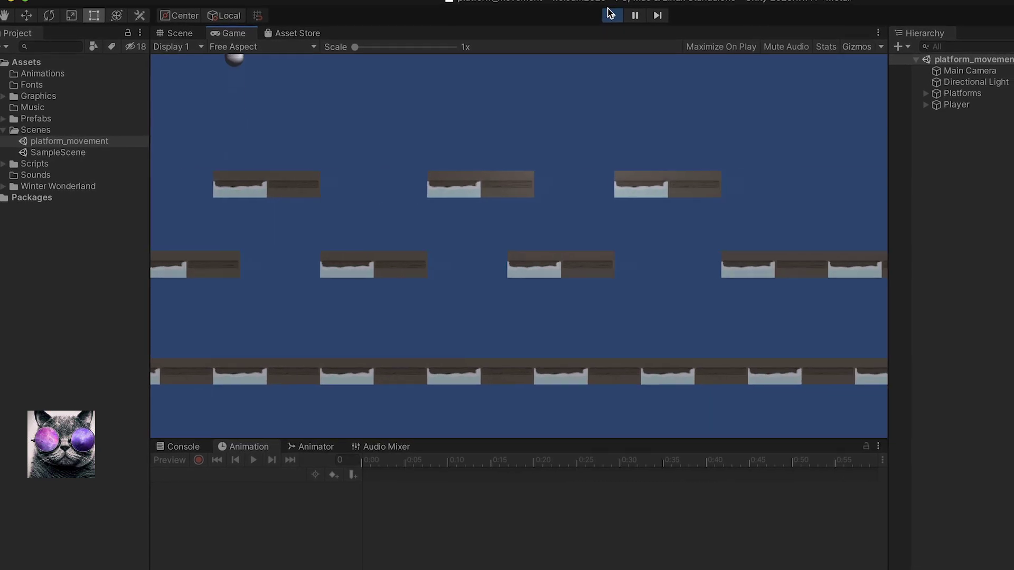
key(space)
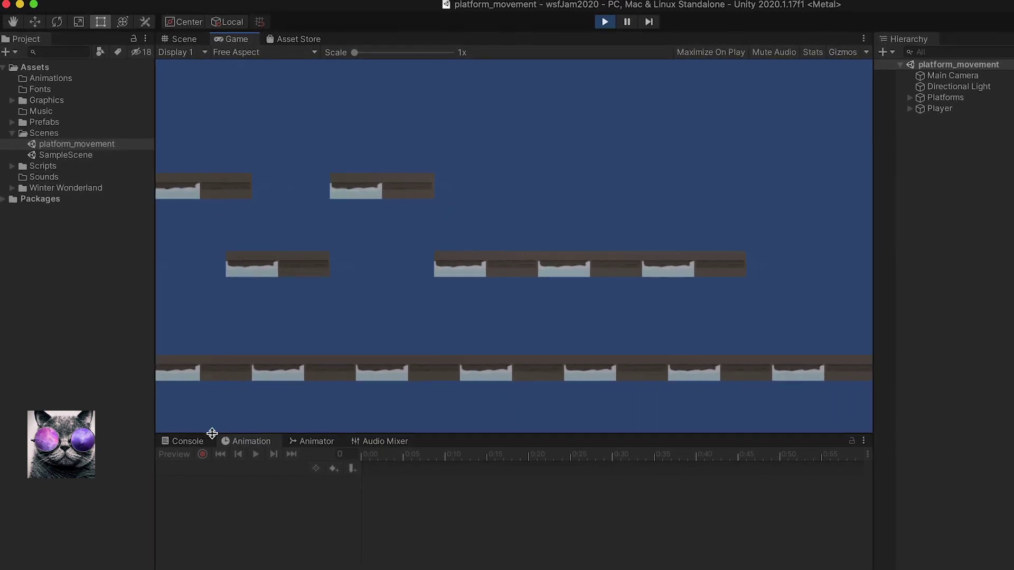
click(200, 444)
key(space)
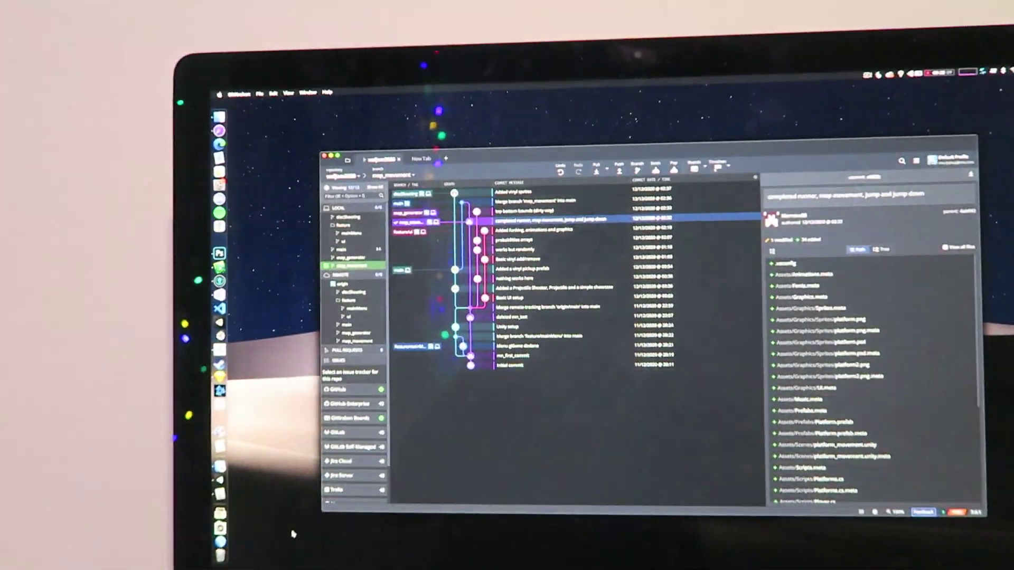
- Review the branch commit graph in GitKraken and scroll Player.cs to its Update method
click(419, 102)
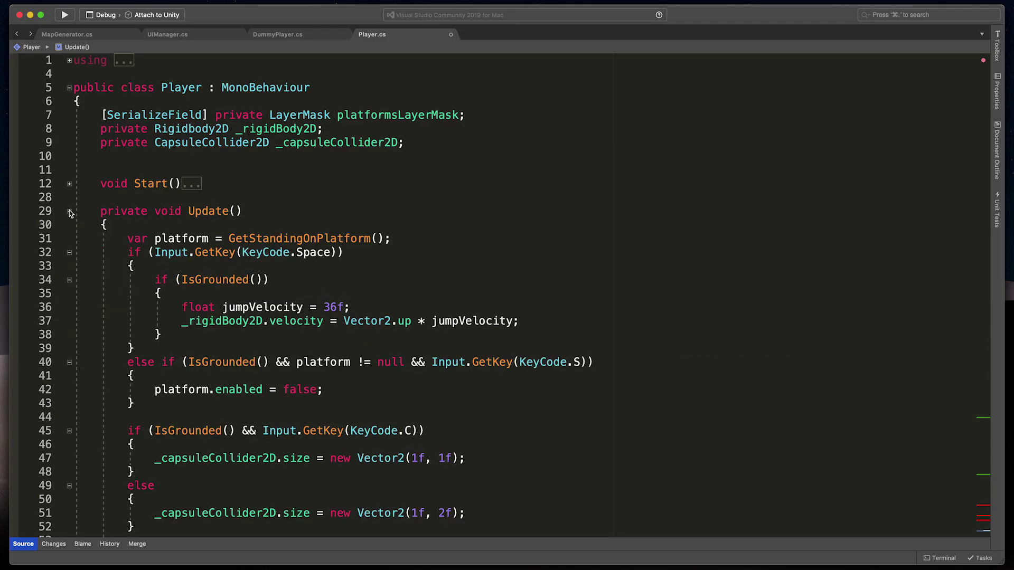
scroll(85, 220, down, 3)
scroll(92, 211, up, 1)
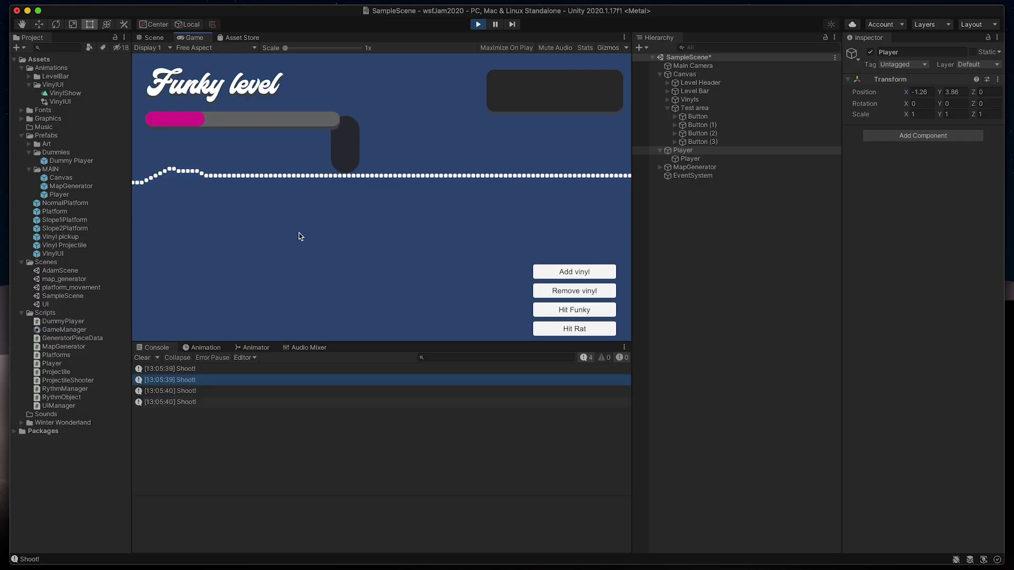
- Shoot five vinyls from the runner at spots around the Game view
click(341, 249)
click(341, 250)
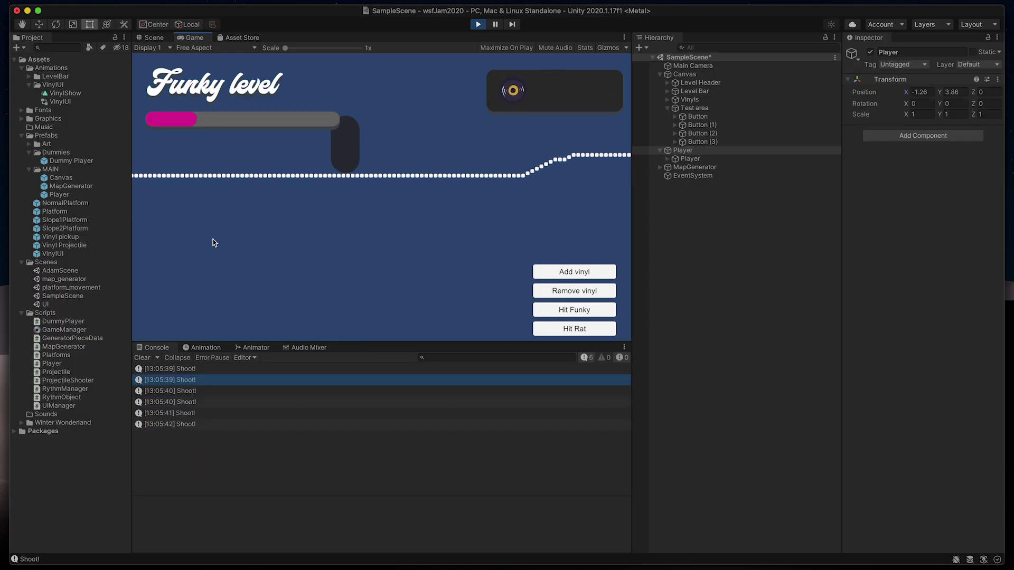
click(443, 192)
click(487, 184)
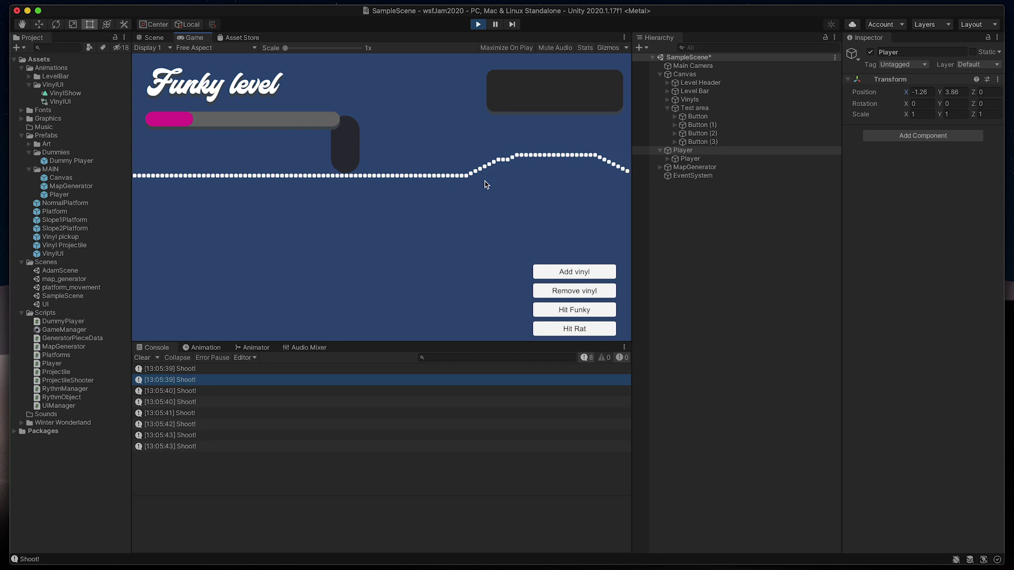
click(229, 205)
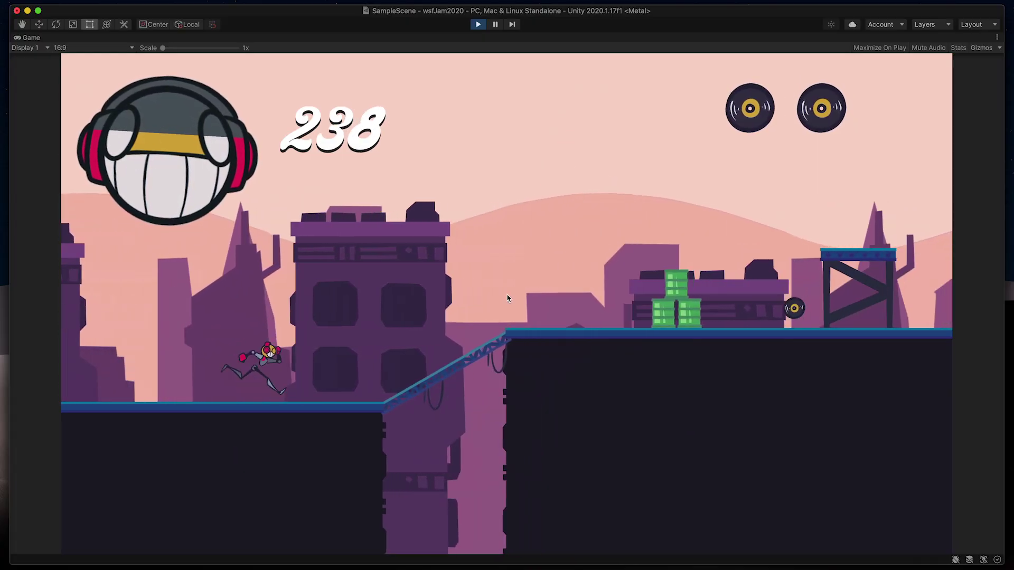
- Jump the runner across rooftops and over obstacles as the score climbs to 299
key(space)
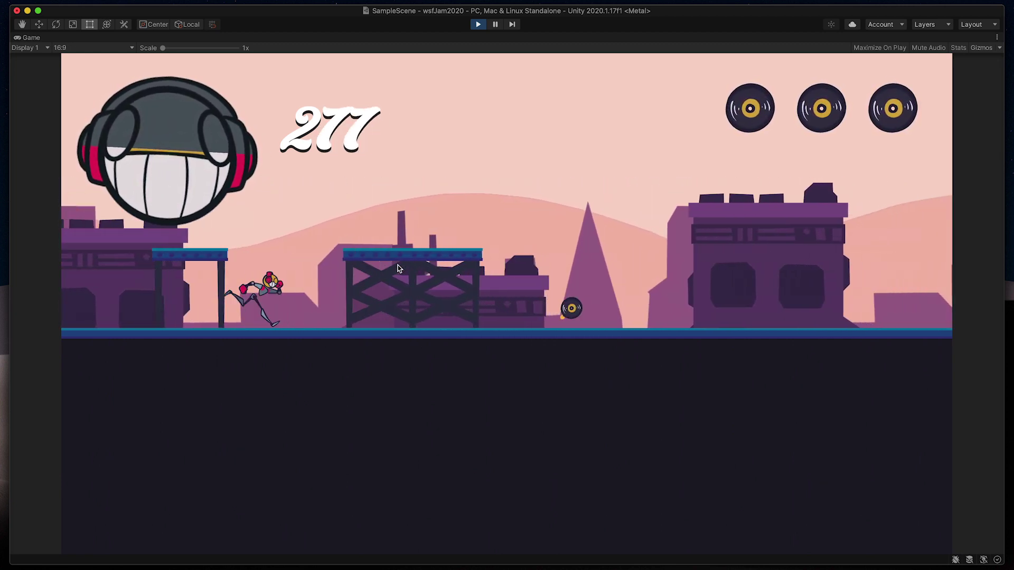
key(space)
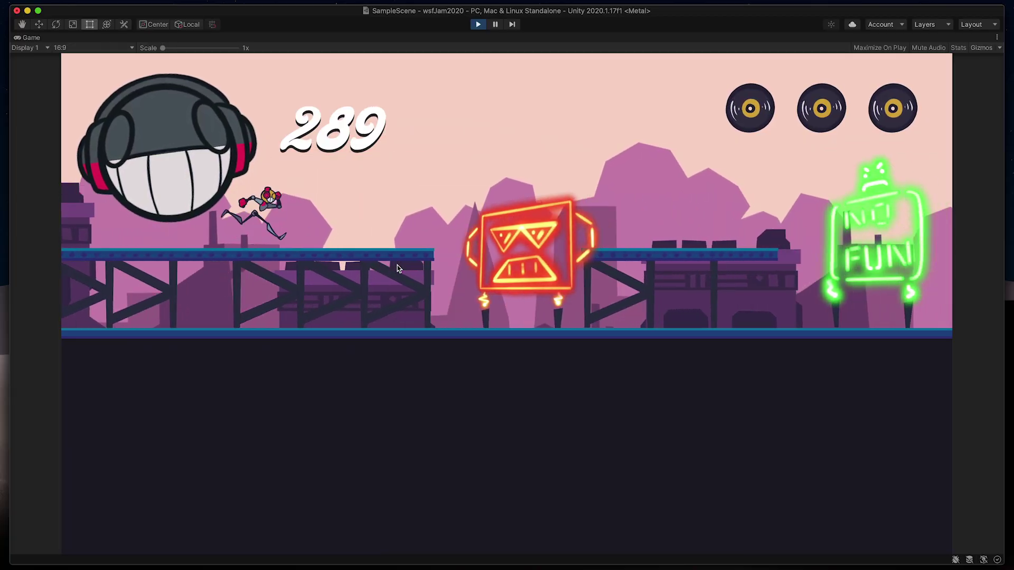
key(space)
key(space)
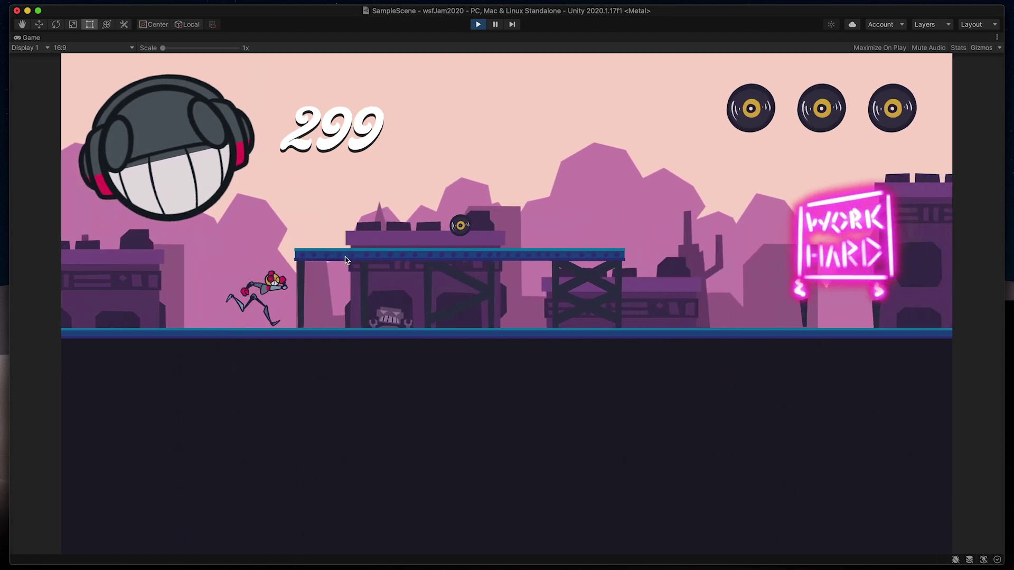
key(space)
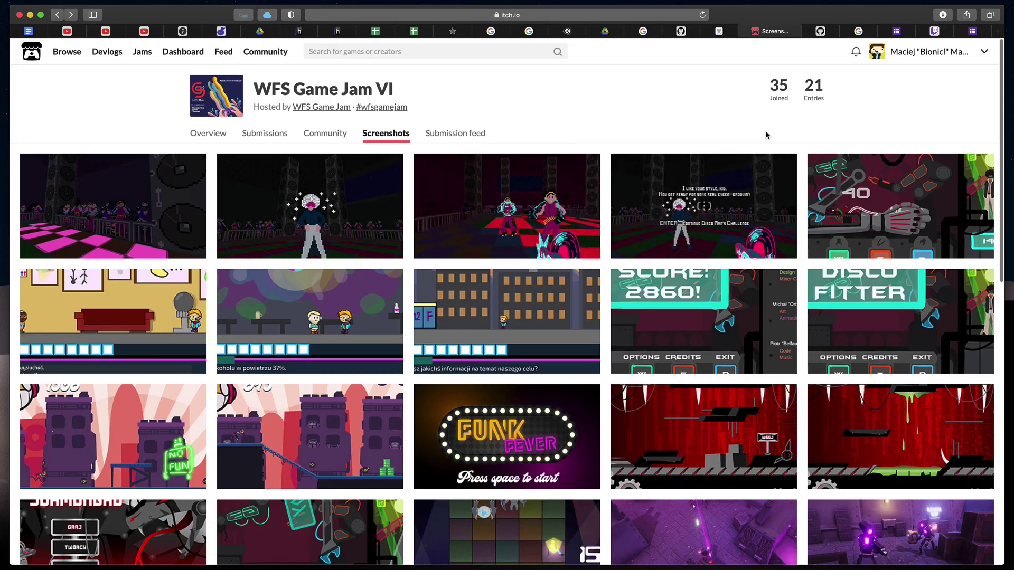
- Scroll down the WFS Game Jam VI screenshots grid
scroll(766, 132, down, 10)
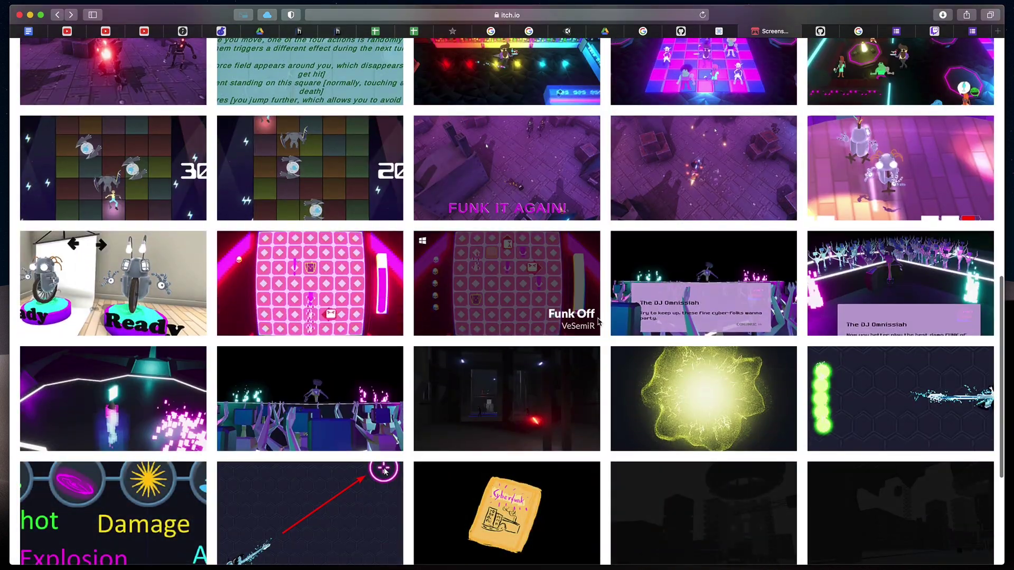
scroll(599, 322, down, 2)
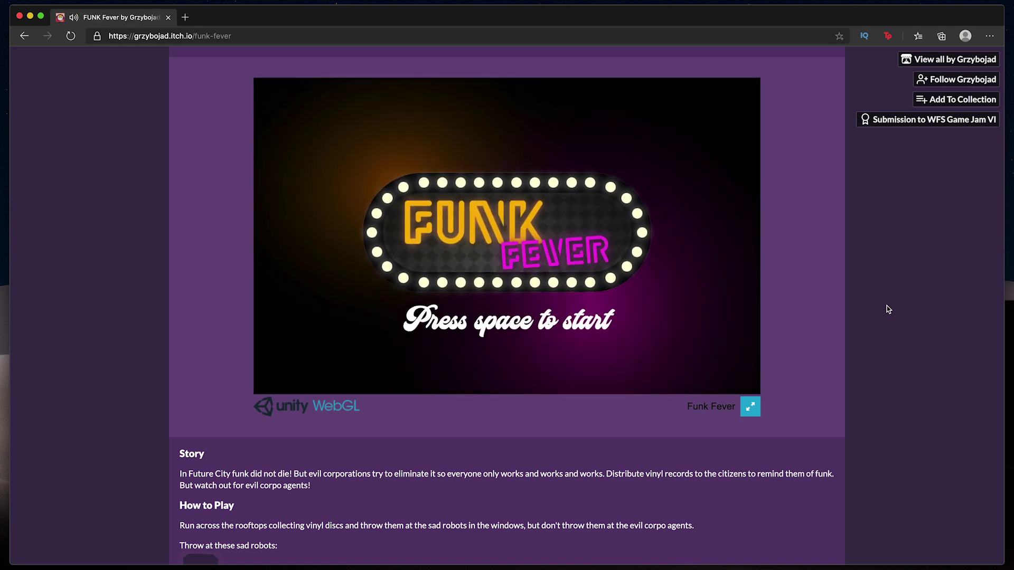
- Start Funk Fever from the title screen and jump across rooftops until the score reaches 90
key(space)
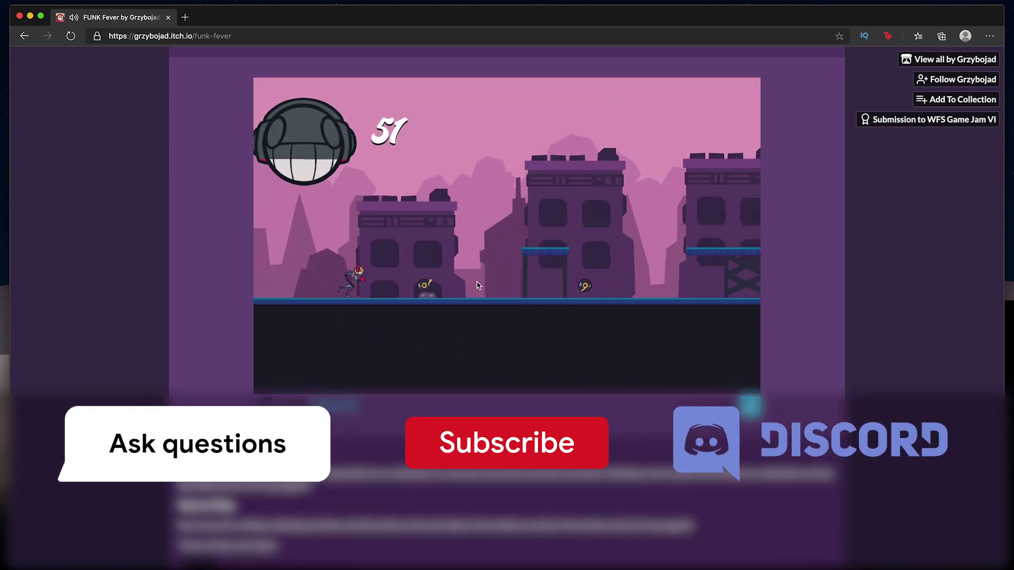
key(space)
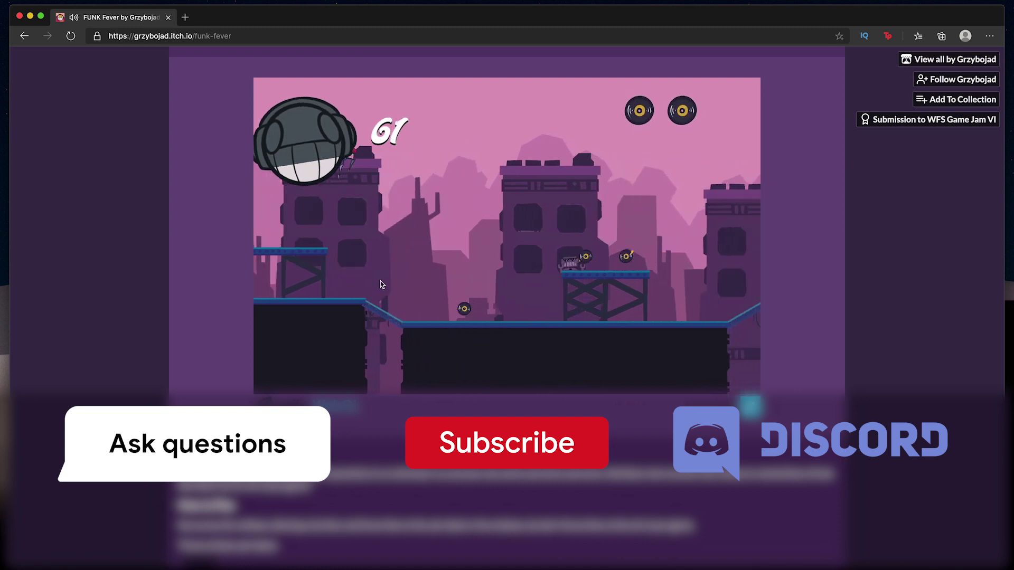
key(space)
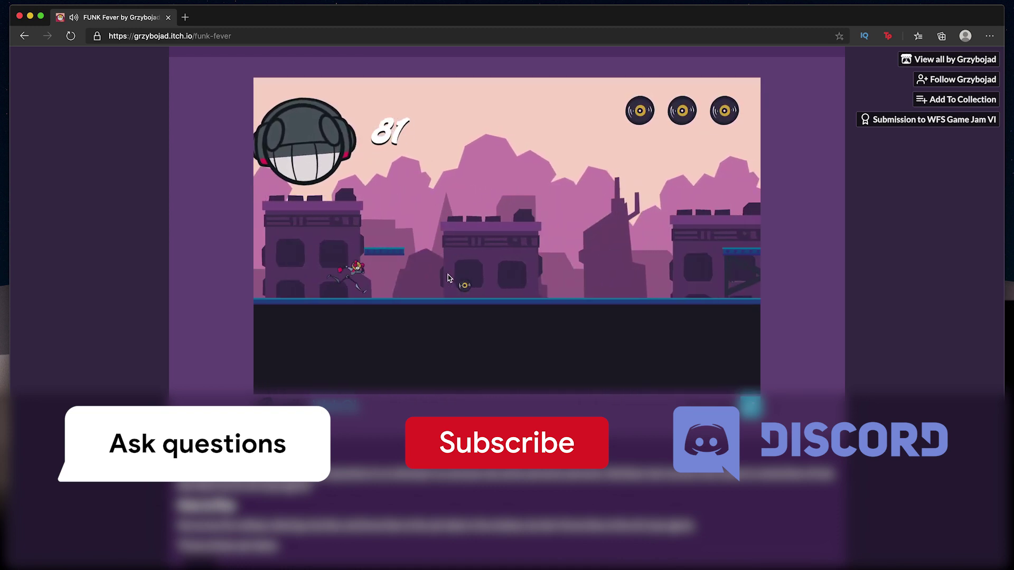
key(space)
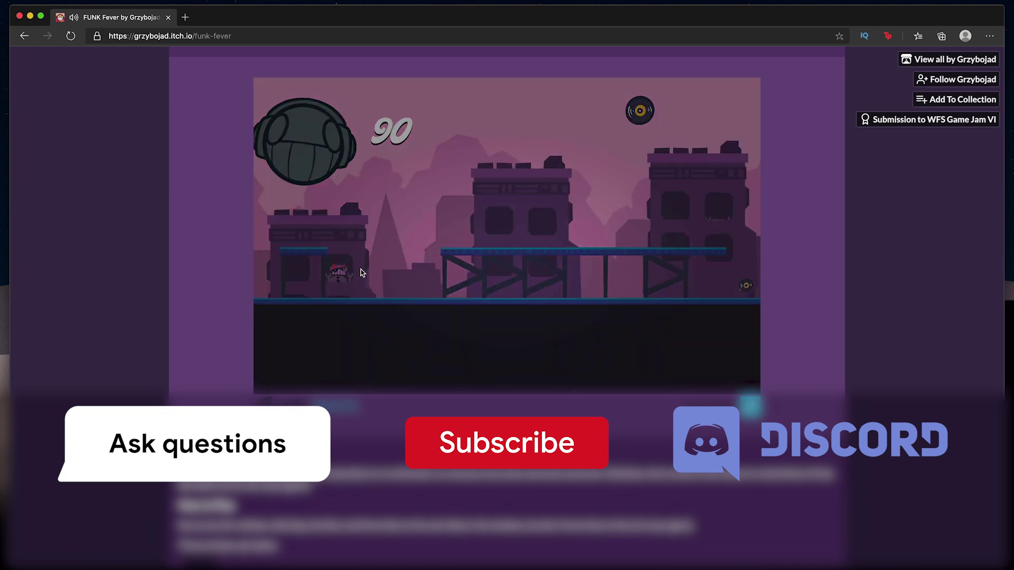